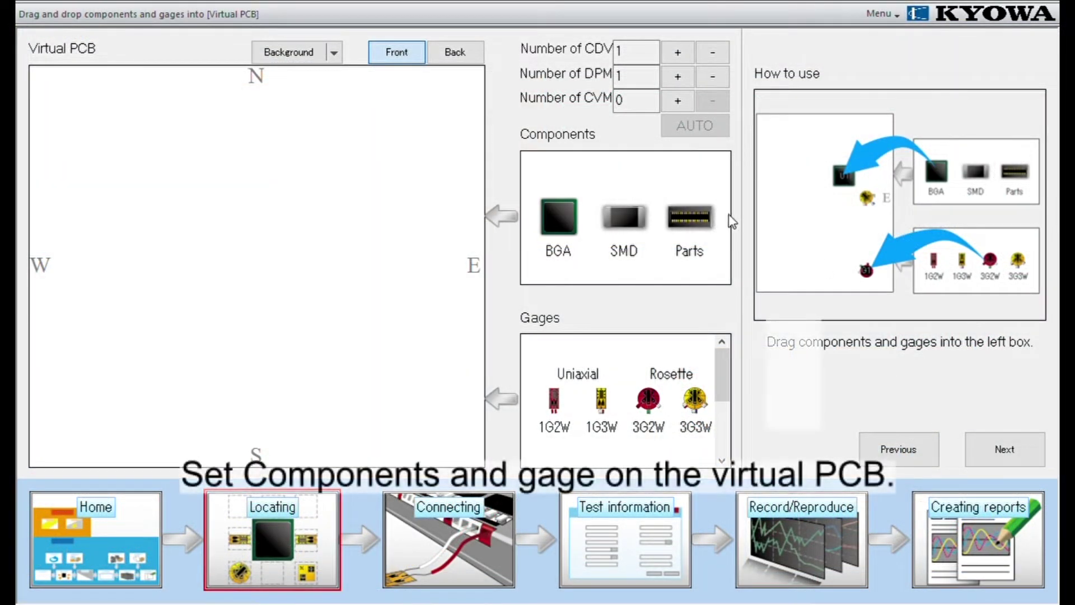
Load the board photo, place BGA U1 and rosette gages G1–G4, and check the back side.
left_click(288, 52)
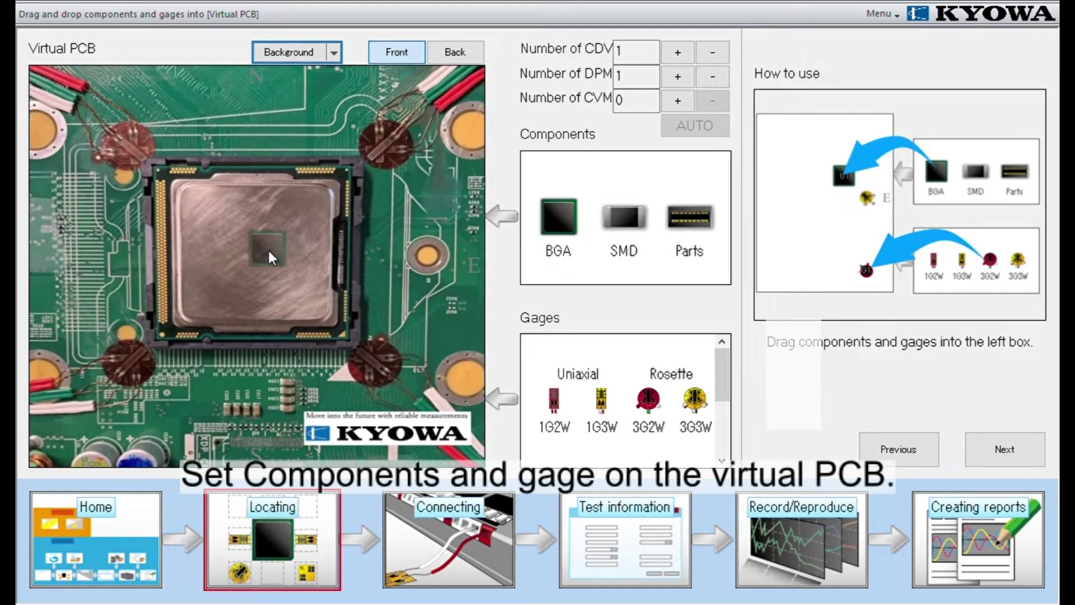
left_click_drag(559, 218, 255, 249)
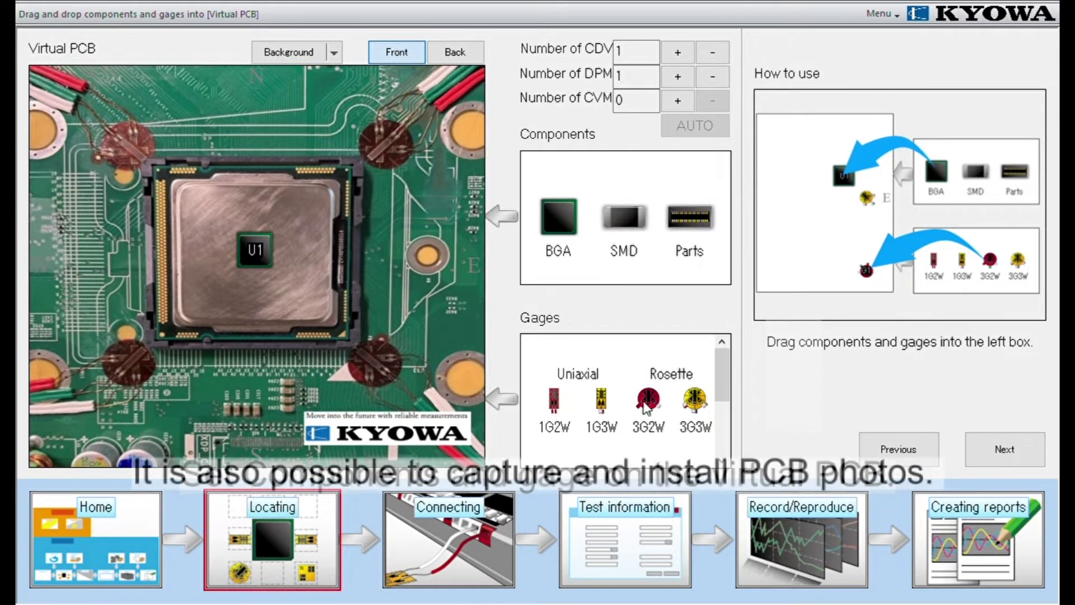
left_click_drag(554, 399, 339, 228)
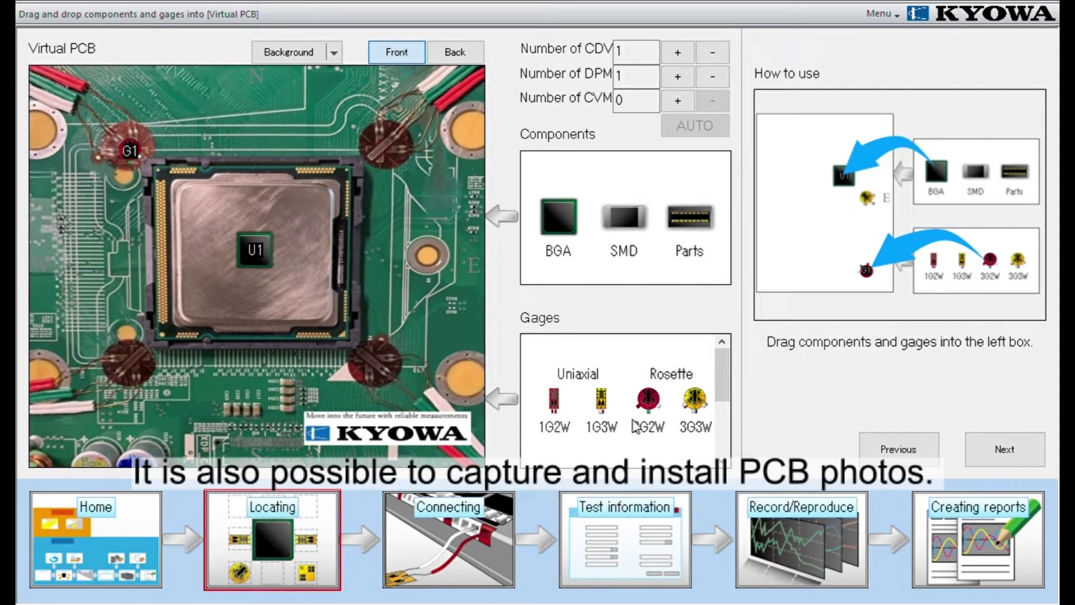
left_click_drag(643, 407, 404, 184)
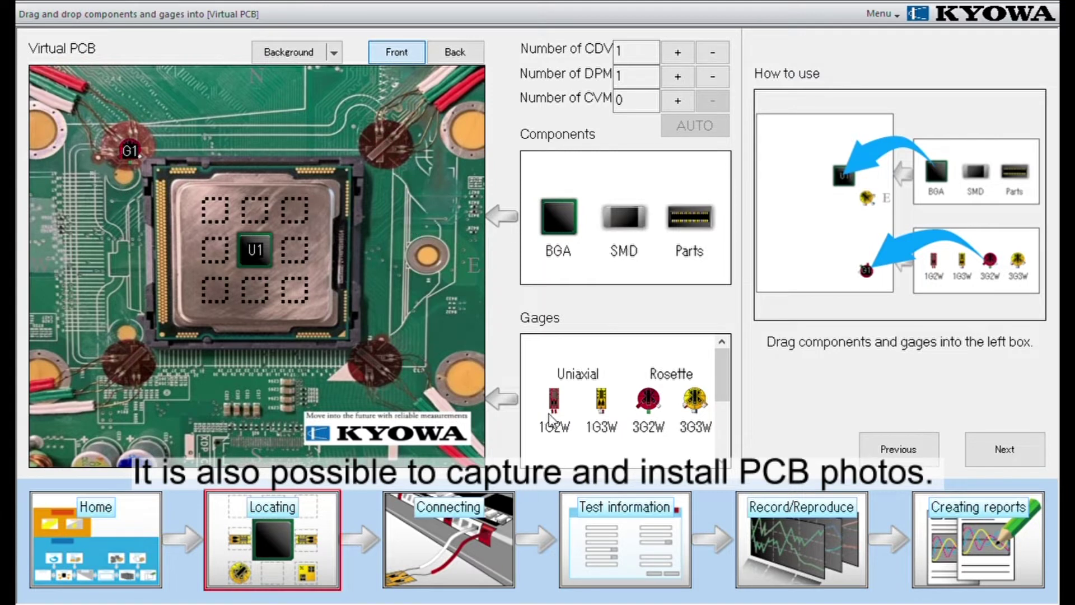
left_click_drag(553, 401, 429, 395)
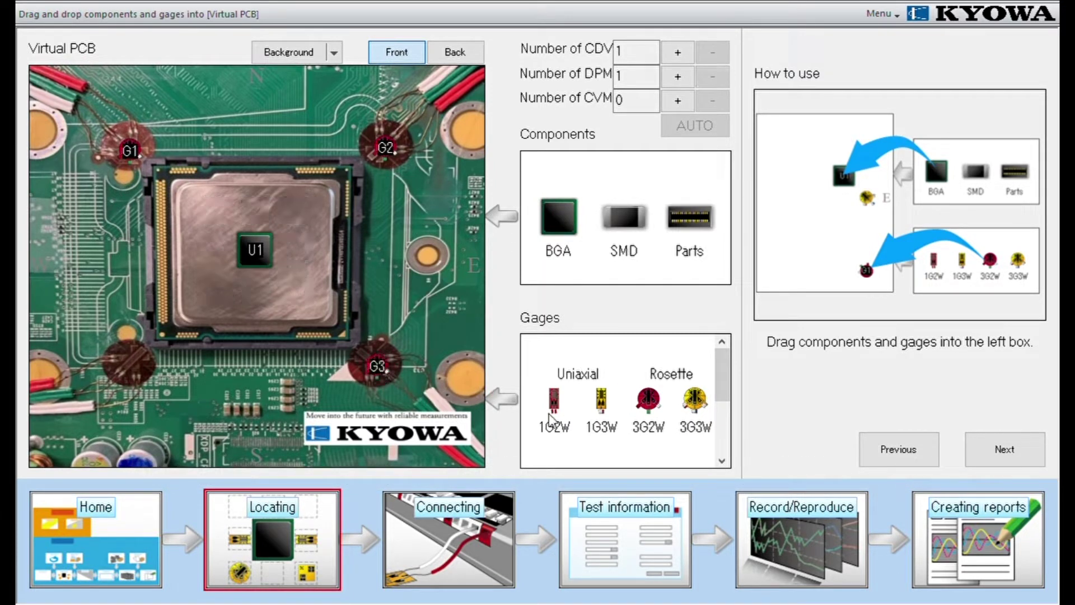
left_click_drag(607, 399, 610, 402)
left_click(456, 53)
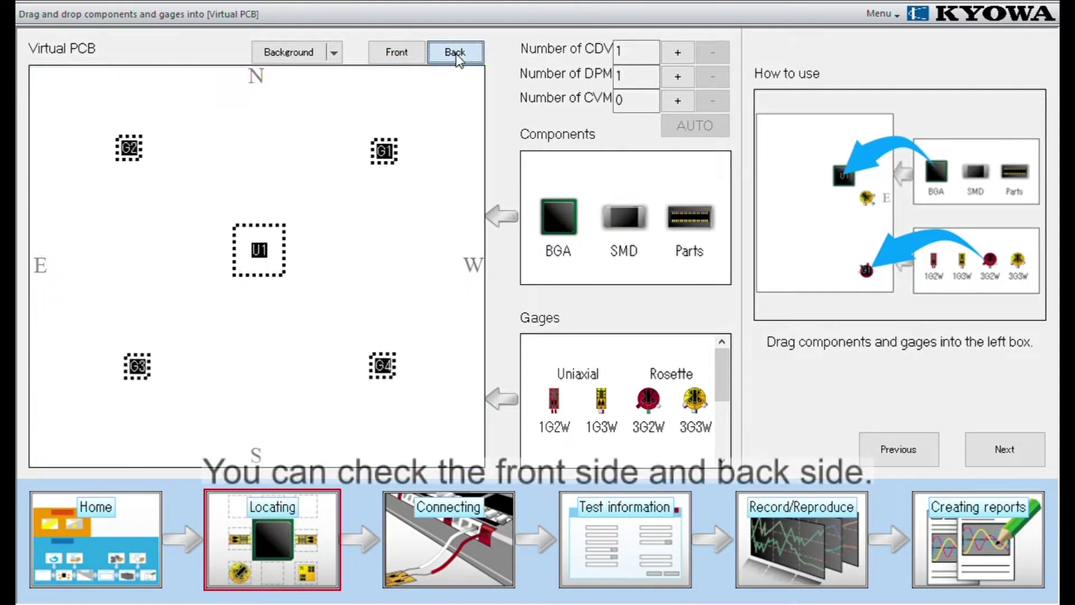
left_click(397, 52)
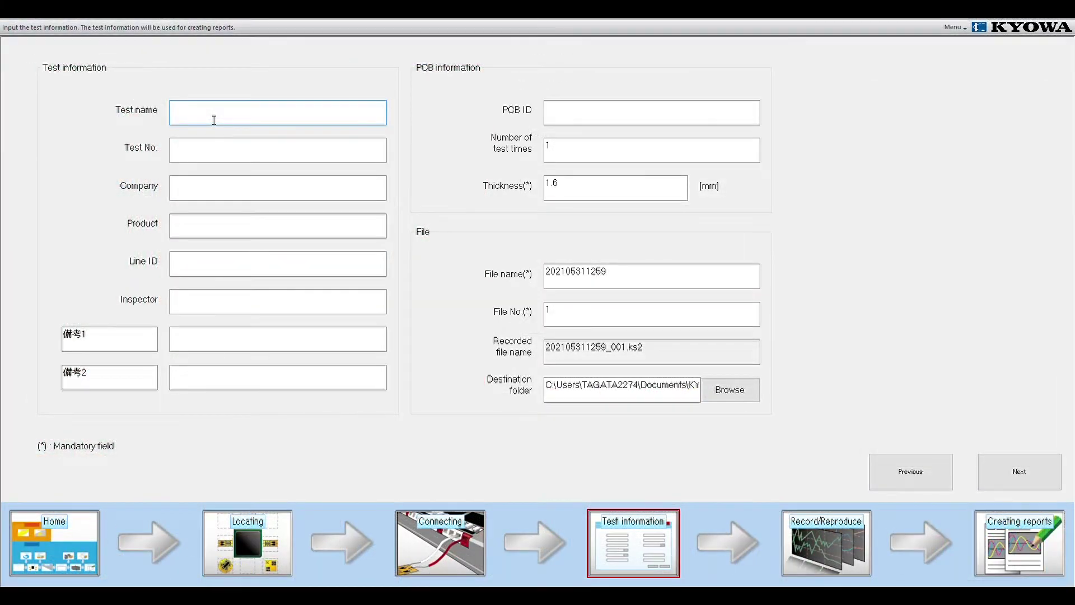
type("St")
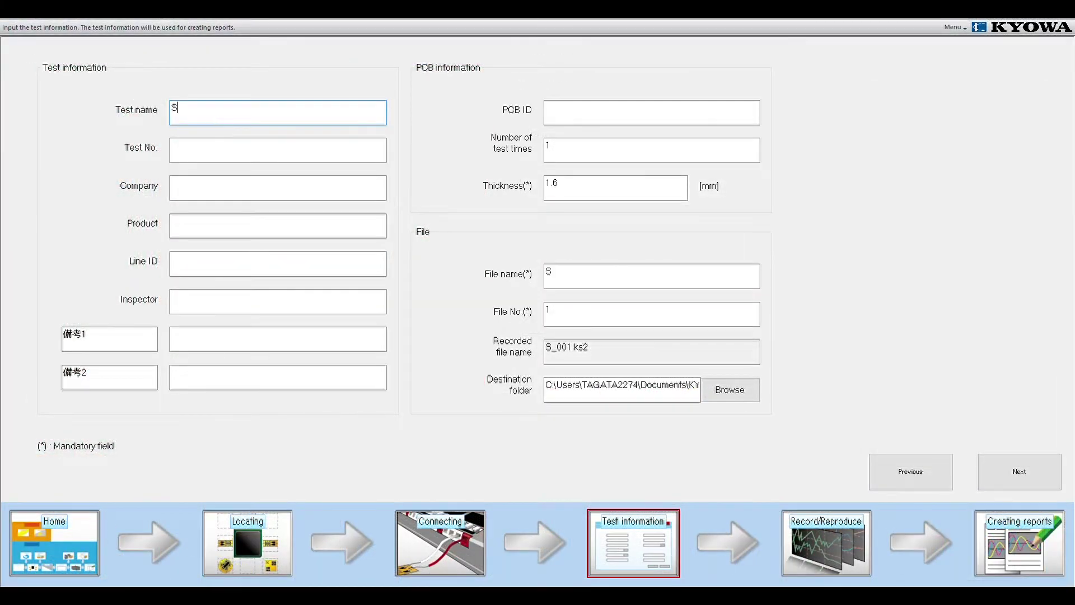
type("rainTest")
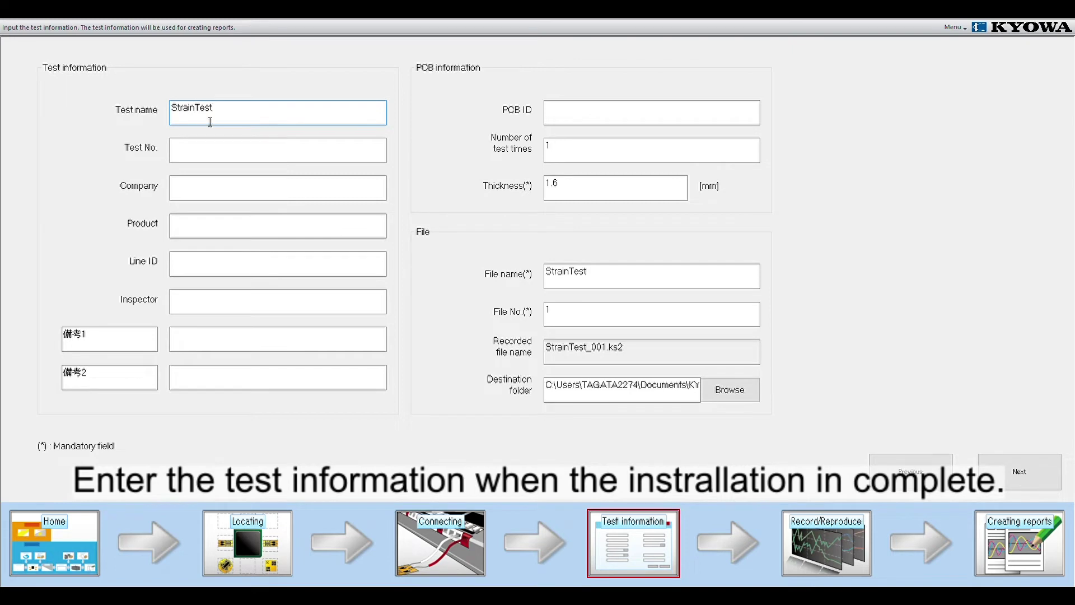
Enter test name StrainTest, test no. 1, company Kyowa and product ABC, then start recording.
left_click(208, 152)
type("1")
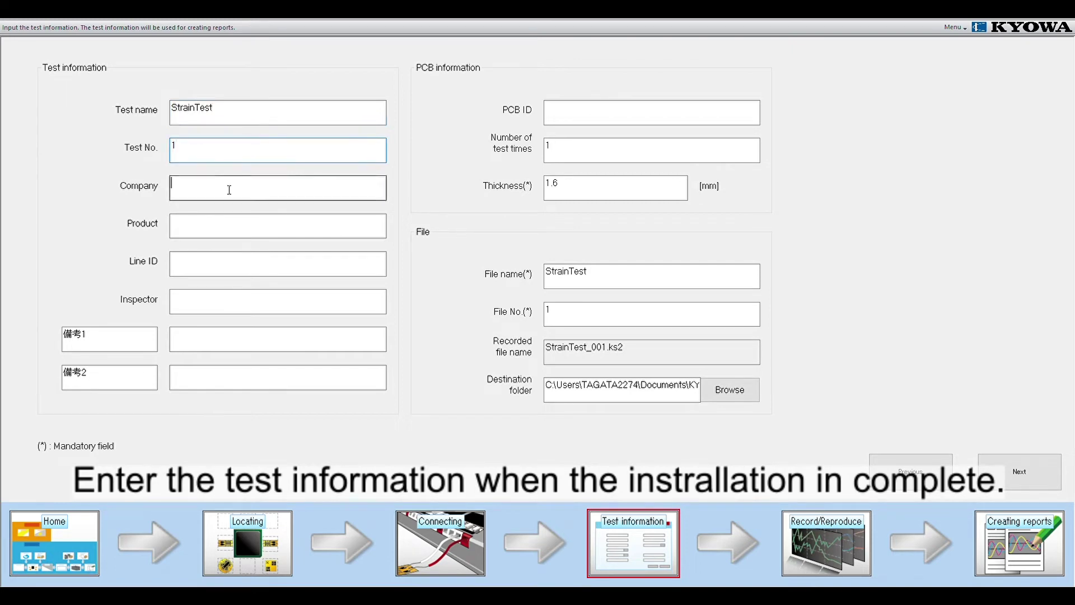
left_click(229, 190)
type("yowa")
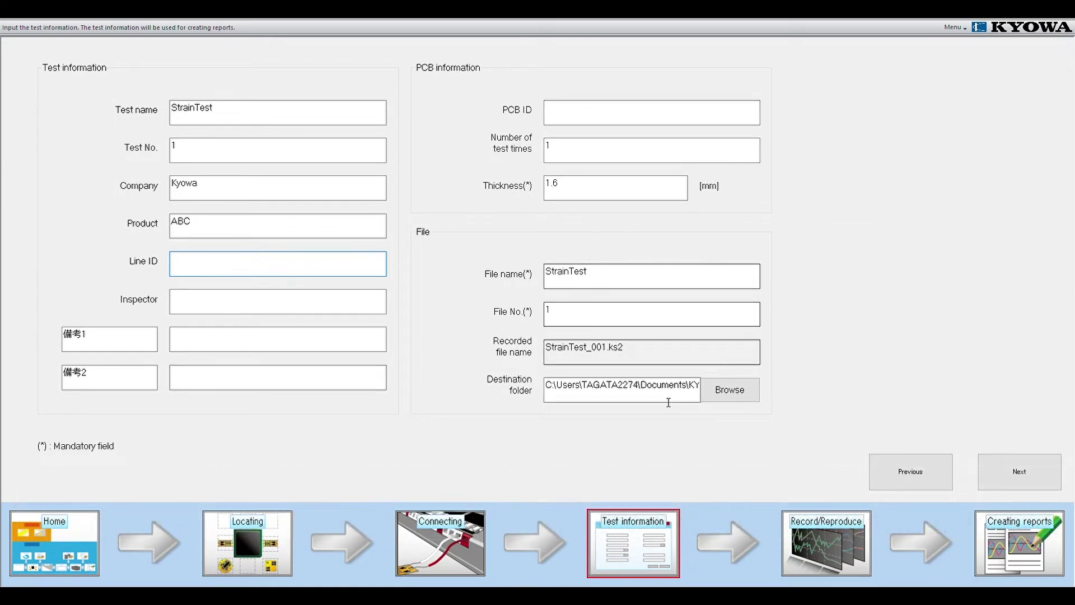
left_click(1006, 475)
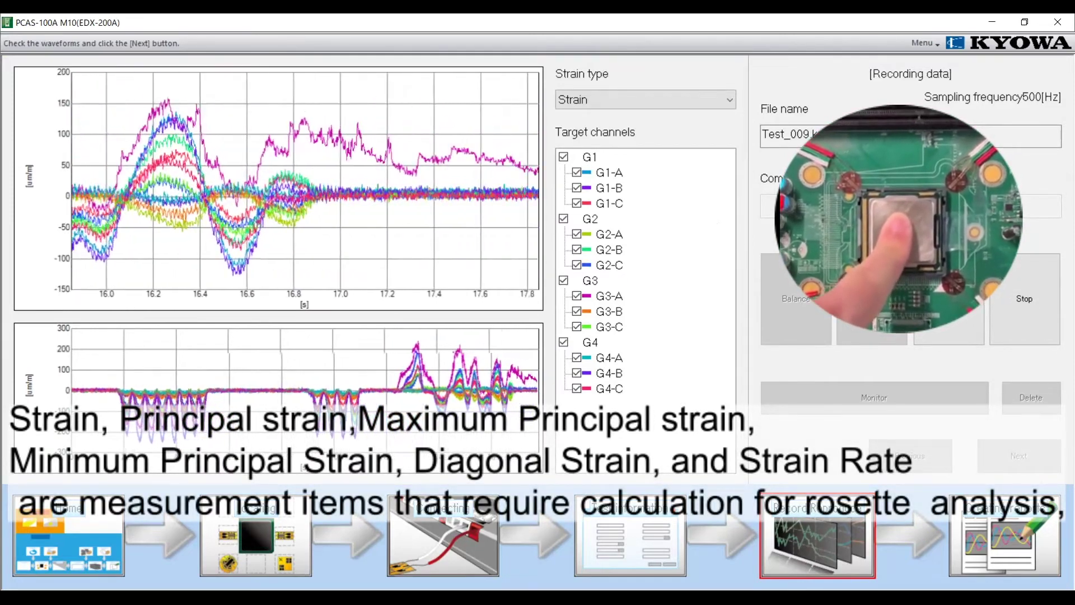
Show gages G1–G4 as maximum principal strain with angles and a direction plot.
left_click(707, 107)
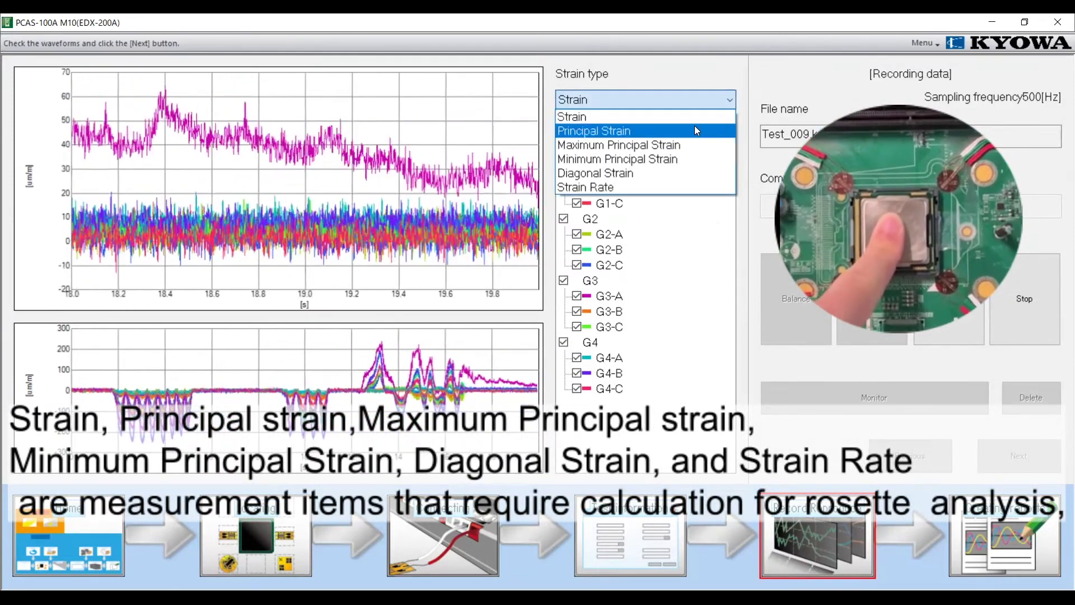
left_click(695, 125)
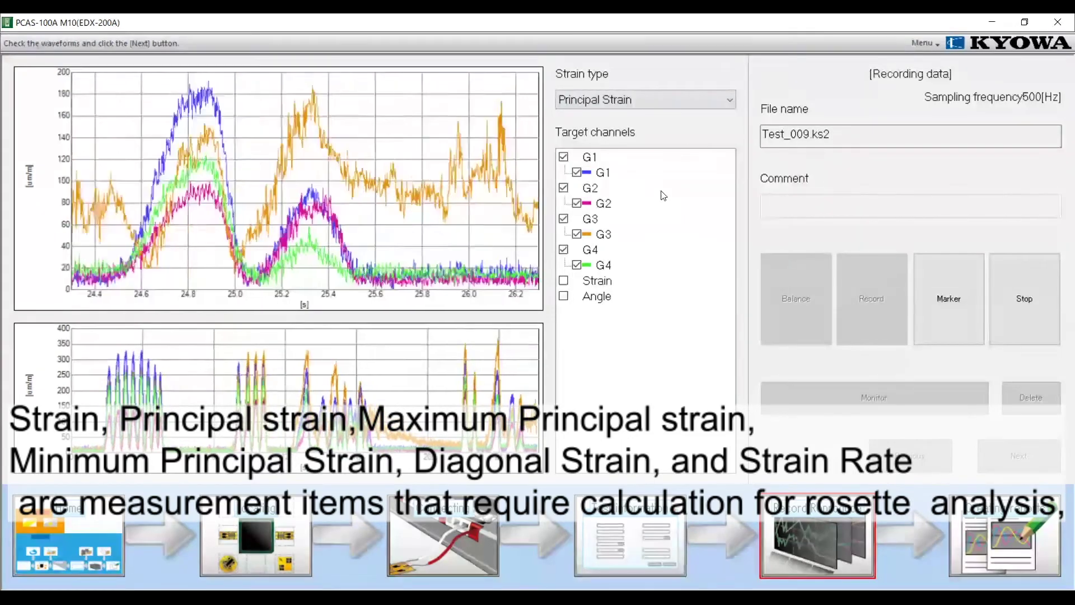
left_click(563, 296)
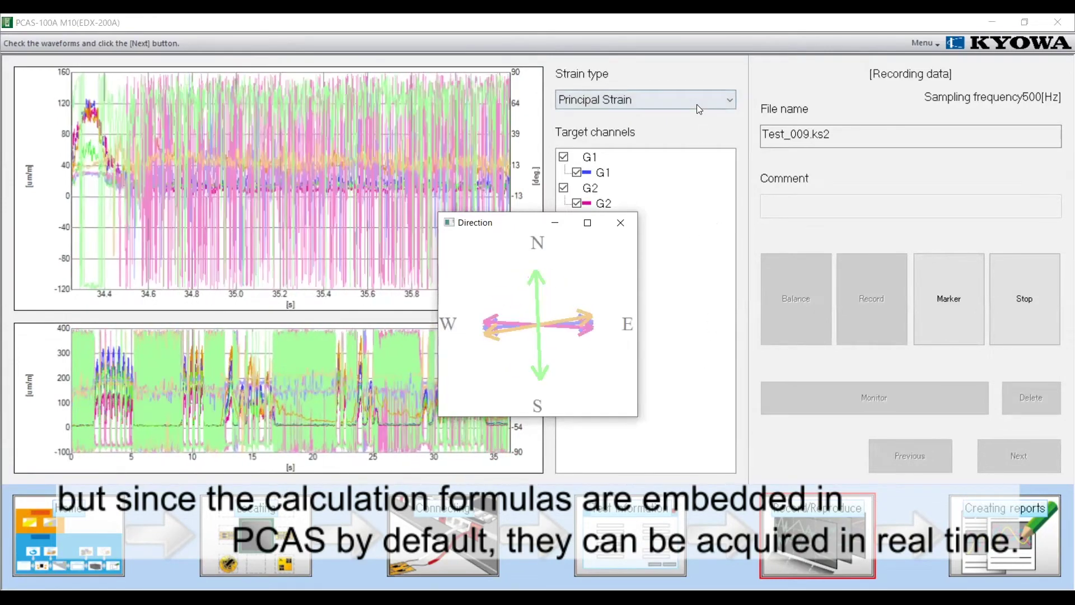
left_click(697, 105)
left_click(672, 148)
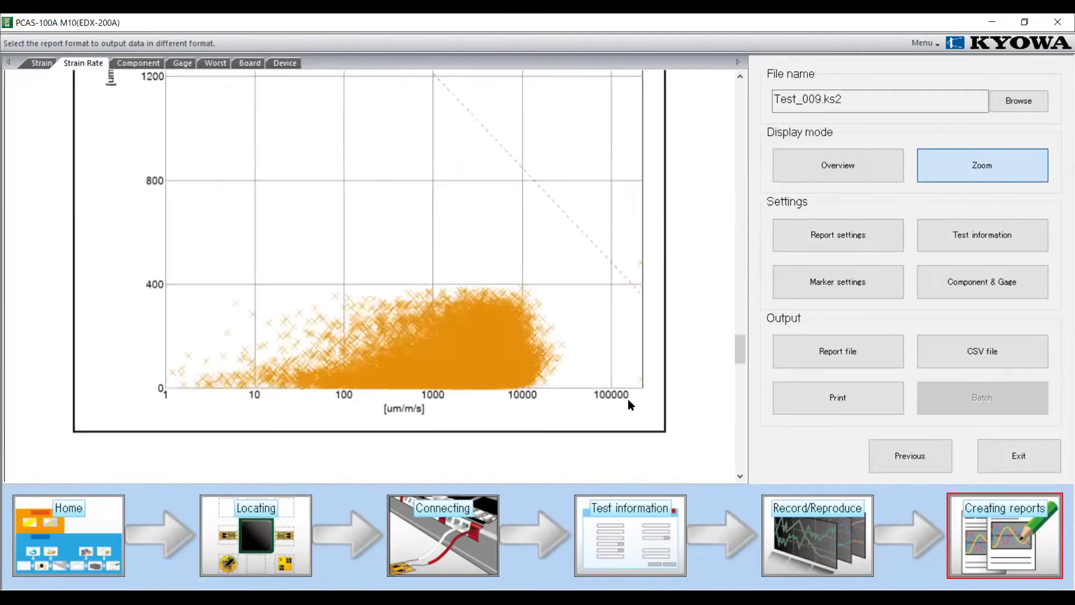
scroll(628, 399, "down", 2)
scroll(628, 399, "down", 5)
scroll(631, 404, "down", 3)
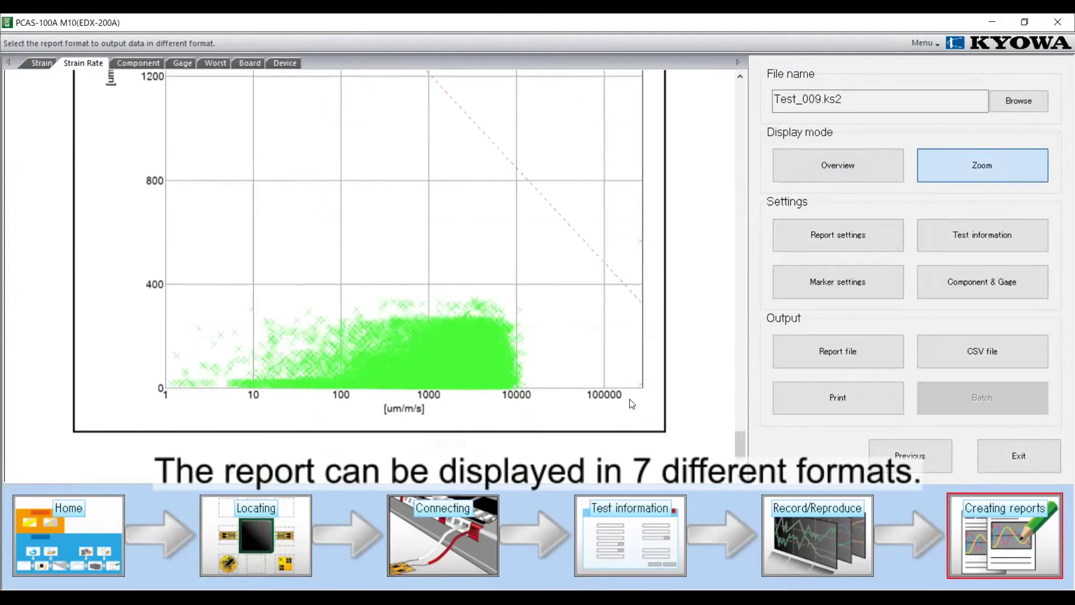
scroll(631, 404, "up", 5)
Review the strain-rate overview, then zoom into the Component pages with G1 and G2 tables.
left_click(809, 179)
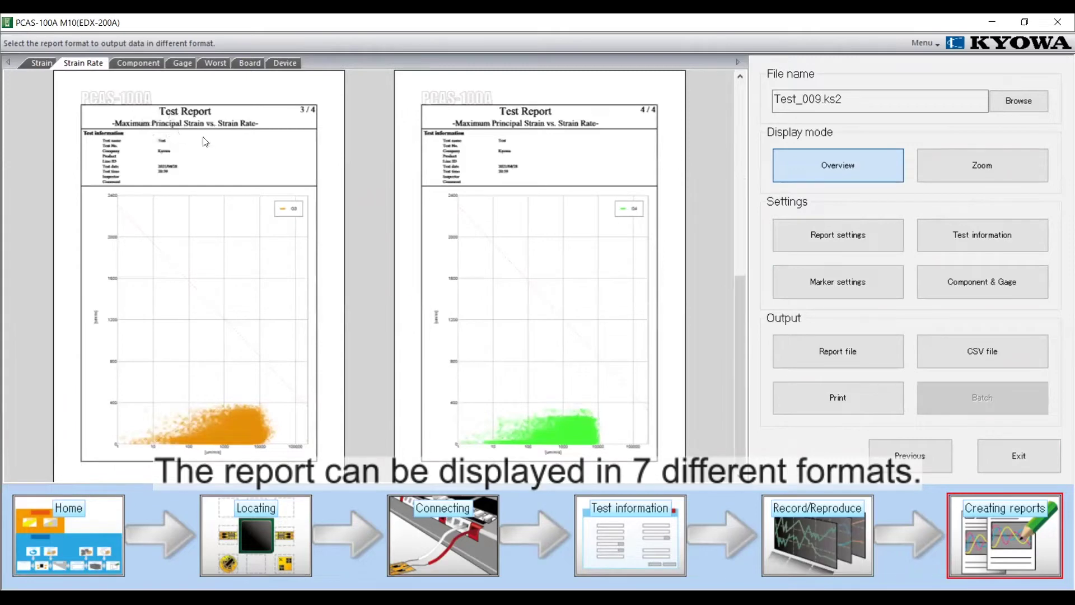
left_click(138, 63)
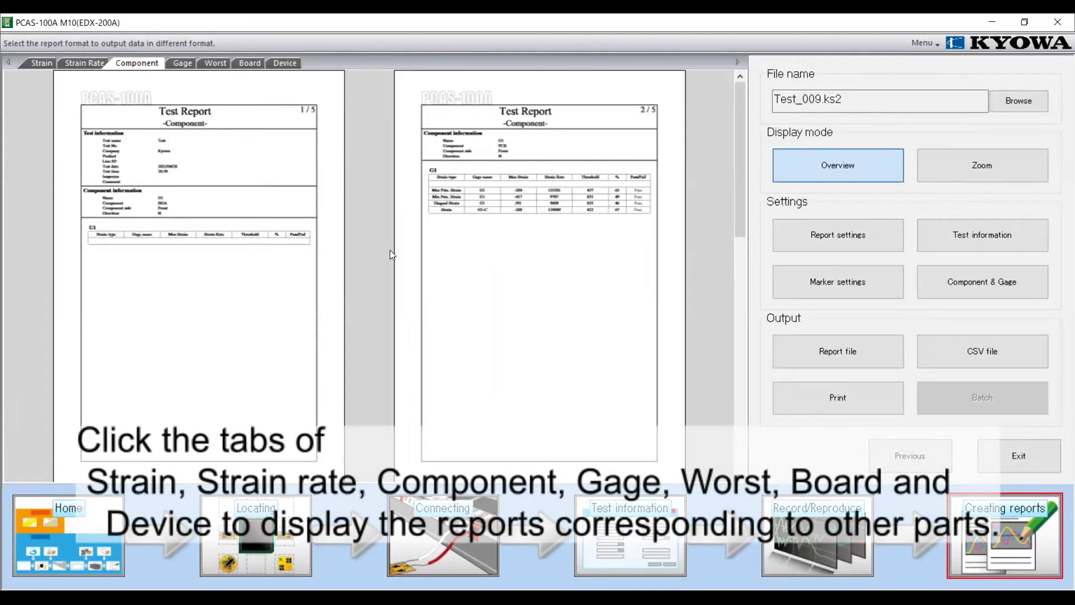
left_click(950, 168)
scroll(656, 278, "down", 5)
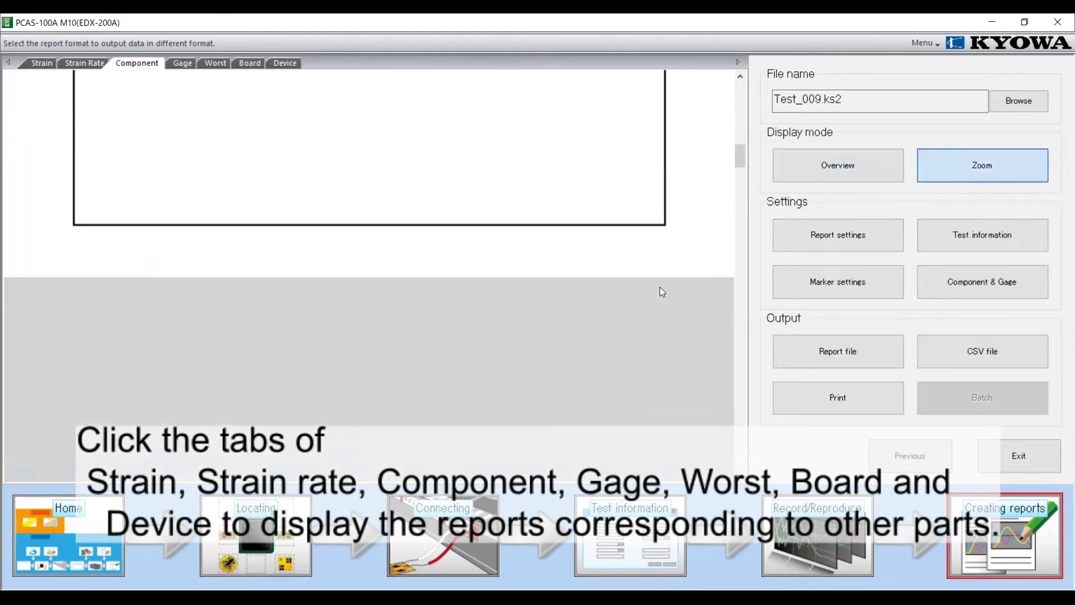
scroll(660, 292, "down", 5)
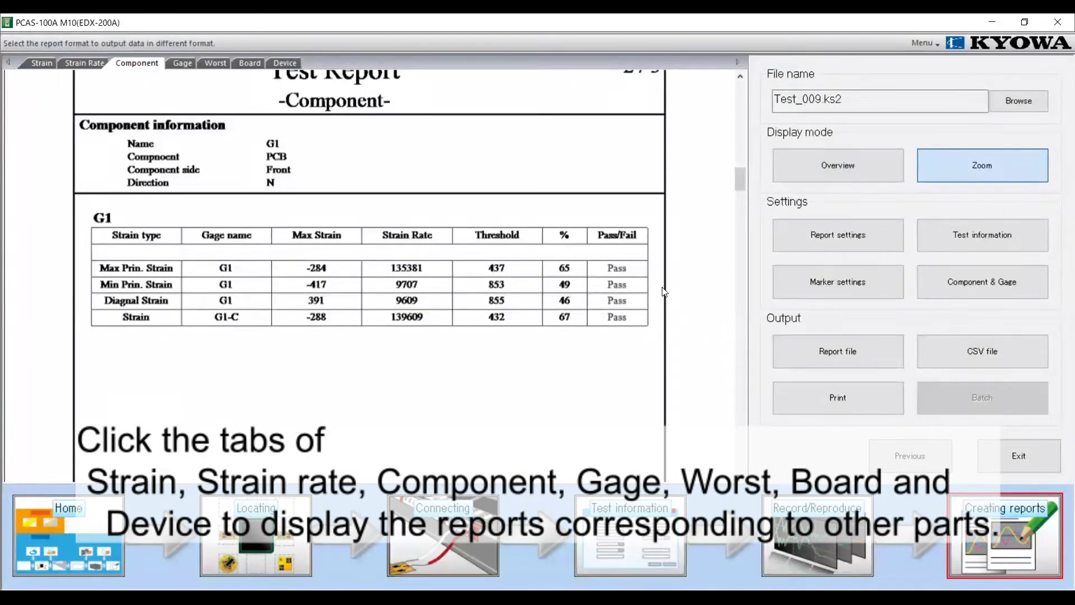
scroll(663, 291, "down", 3)
scroll(662, 291, "down", 3)
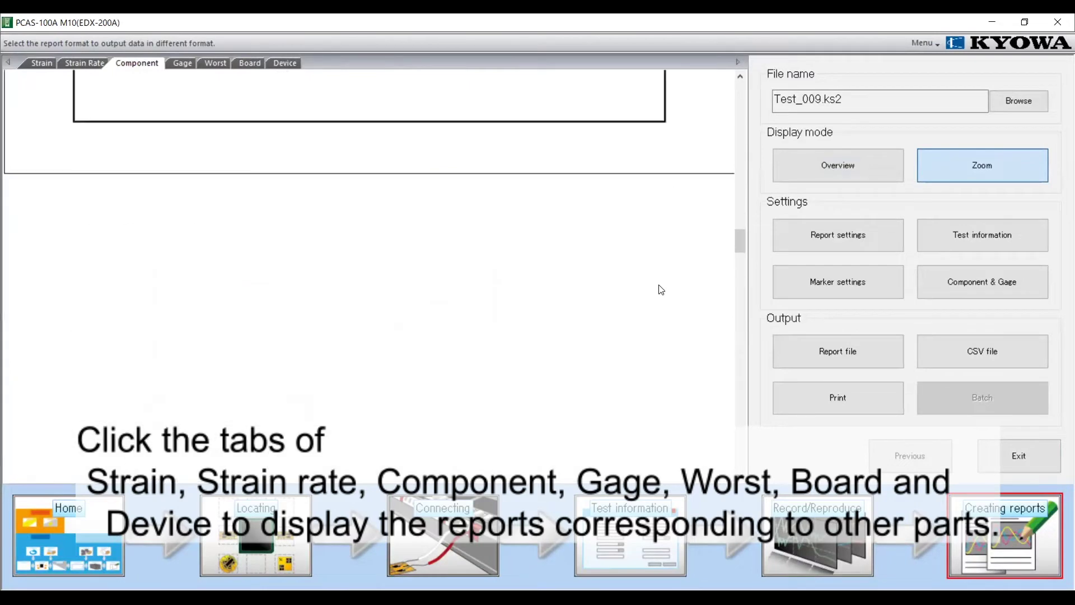
scroll(659, 291, "down", 2)
scroll(659, 290, "down", 3)
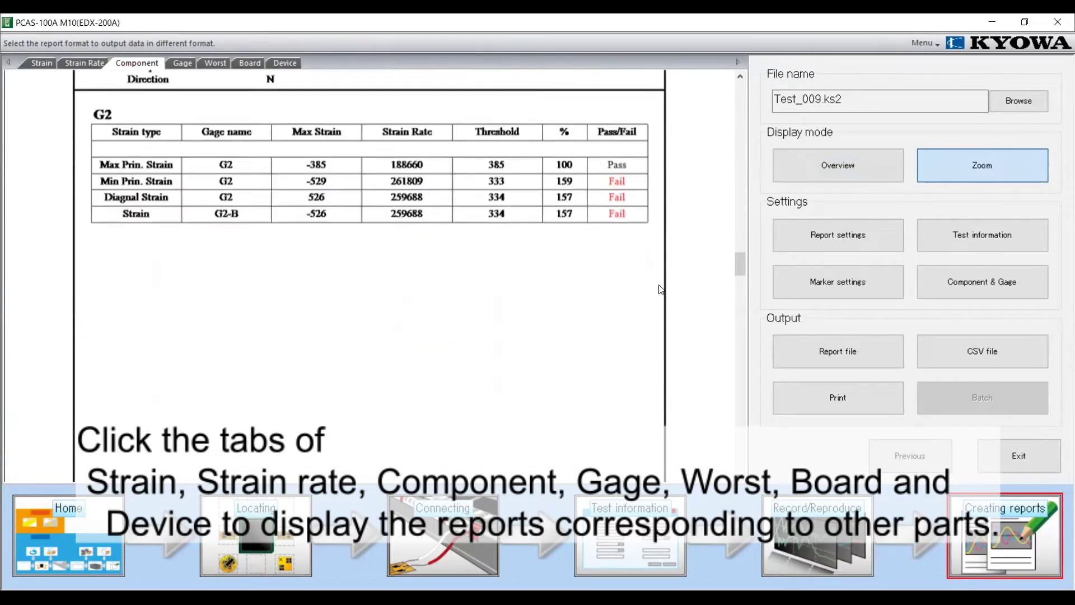
scroll(660, 289, "down", 3)
scroll(660, 290, "down", 3)
scroll(660, 290, "up", 2)
scroll(659, 292, "down", 3)
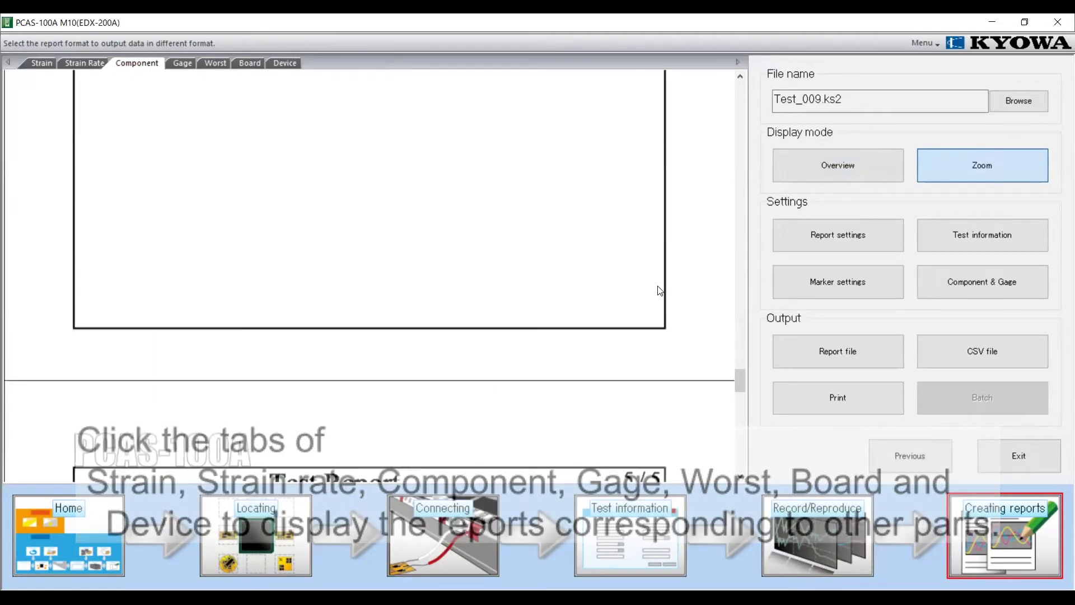
scroll(659, 292, "down", 3)
scroll(659, 291, "down", 3)
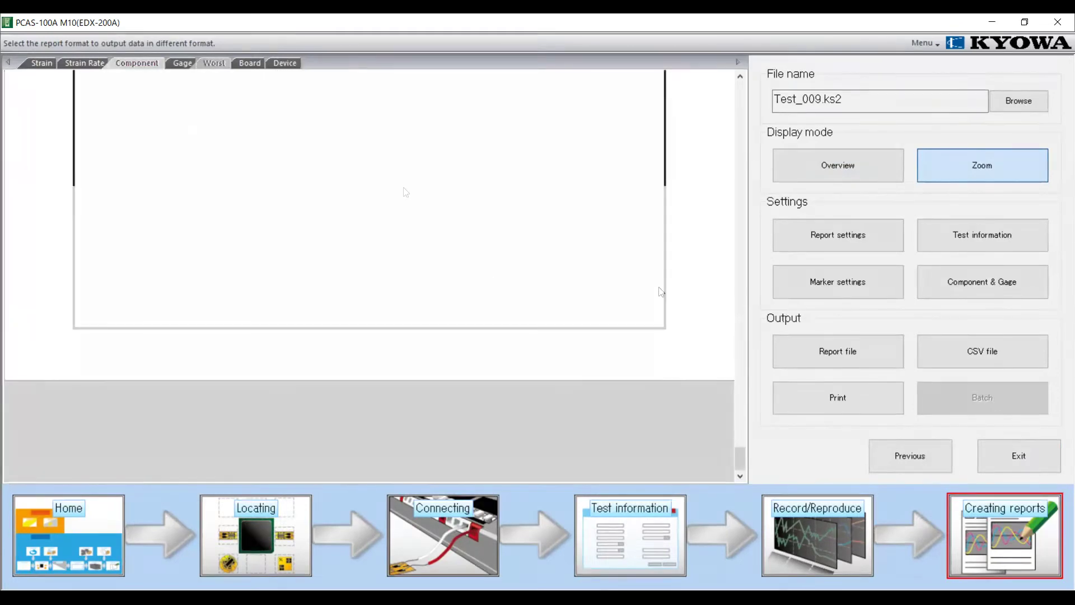
scroll(659, 292, "down", 3)
scroll(462, 236, "down", 2)
scroll(464, 240, "down", 1)
scroll(467, 239, "down", 3)
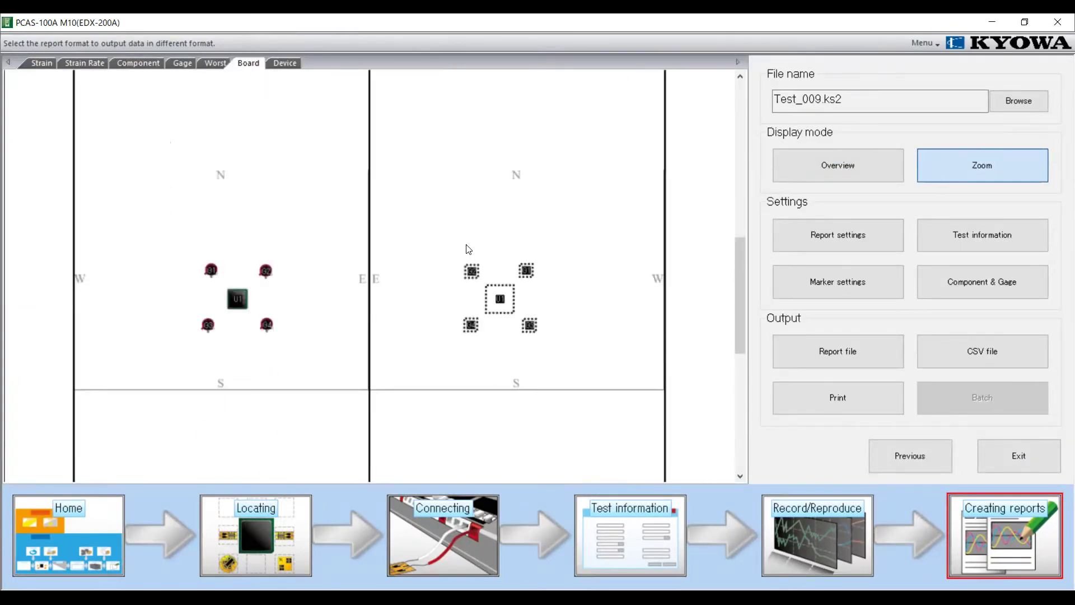
Set the Board report's top-left image to Arbitary image1, the loaded board photo.
left_click(786, 248)
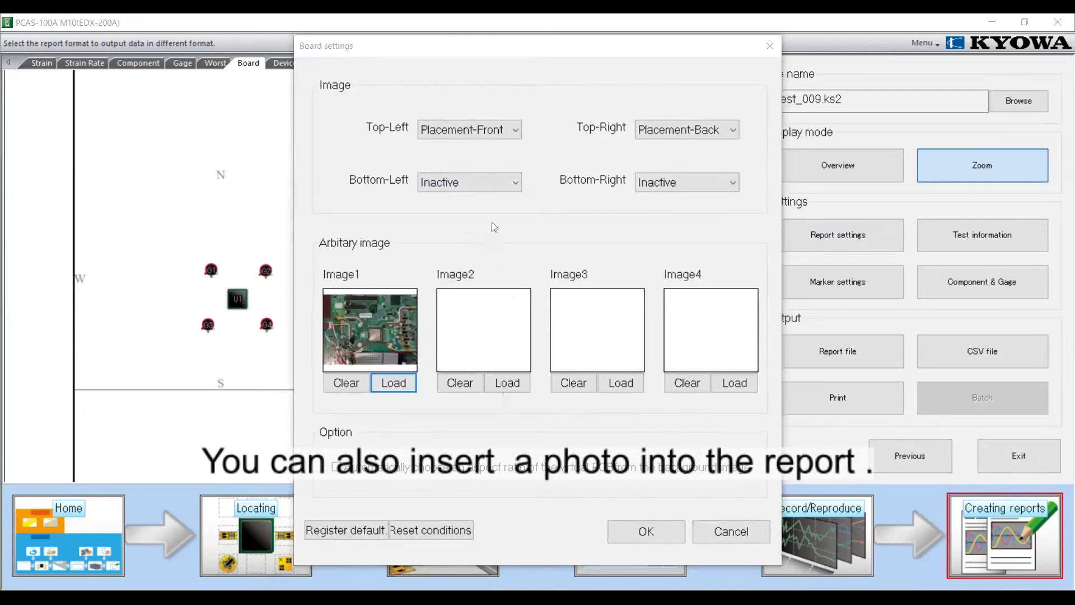
left_click(480, 126)
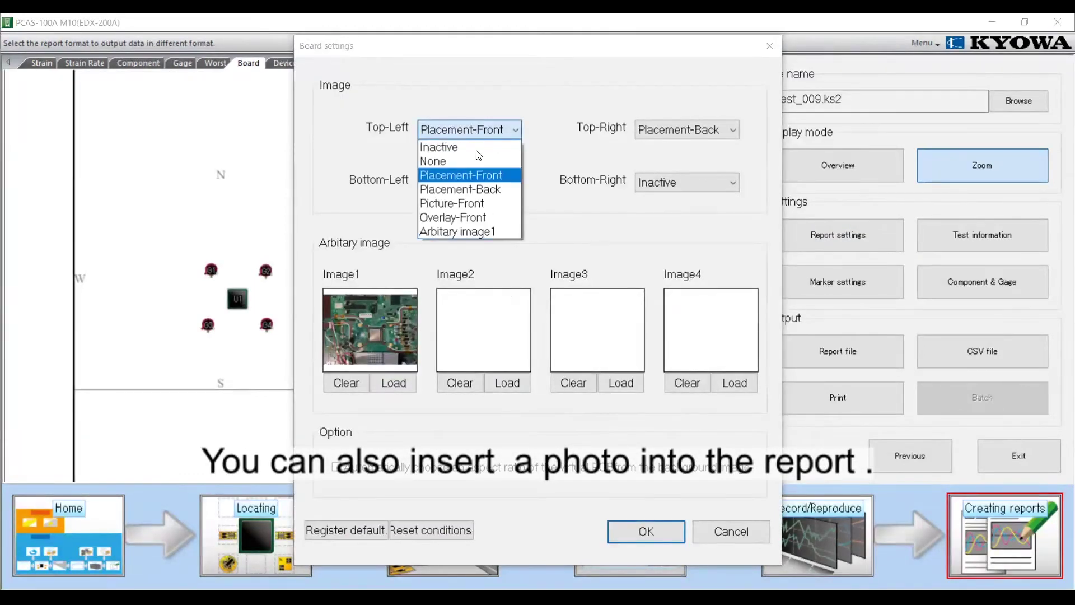
left_click(473, 205)
left_click(511, 130)
left_click(491, 228)
left_click(645, 530)
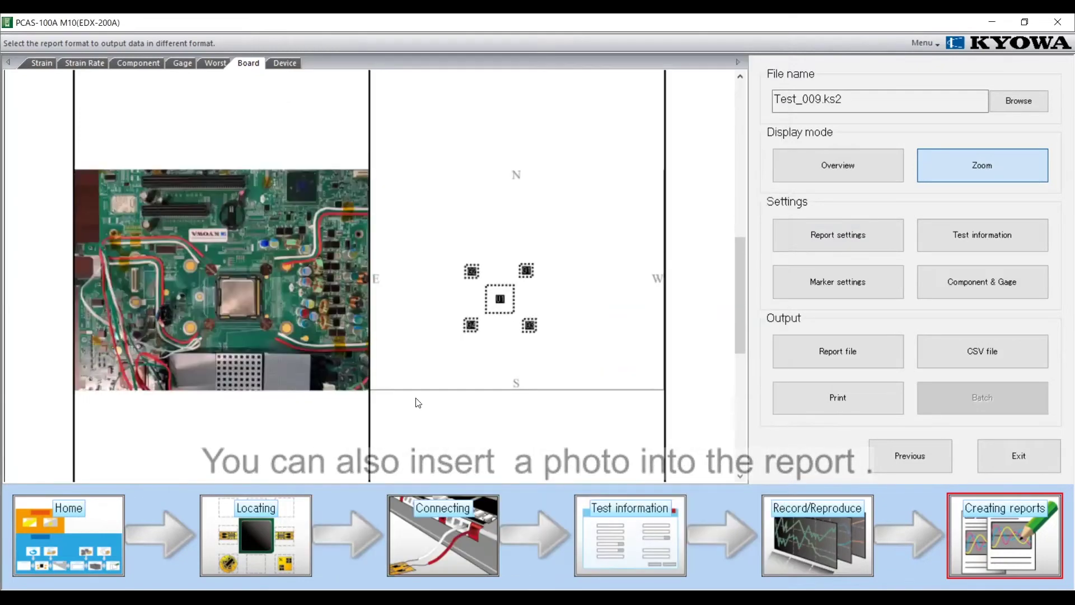
scroll(466, 385, "down", 3)
scroll(468, 390, "down", 3)
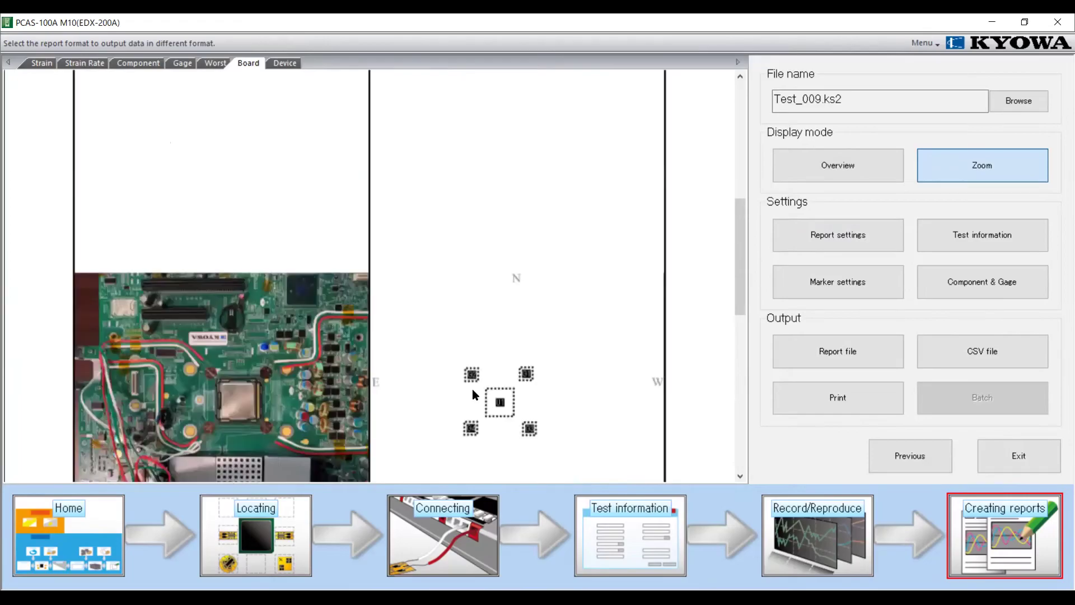